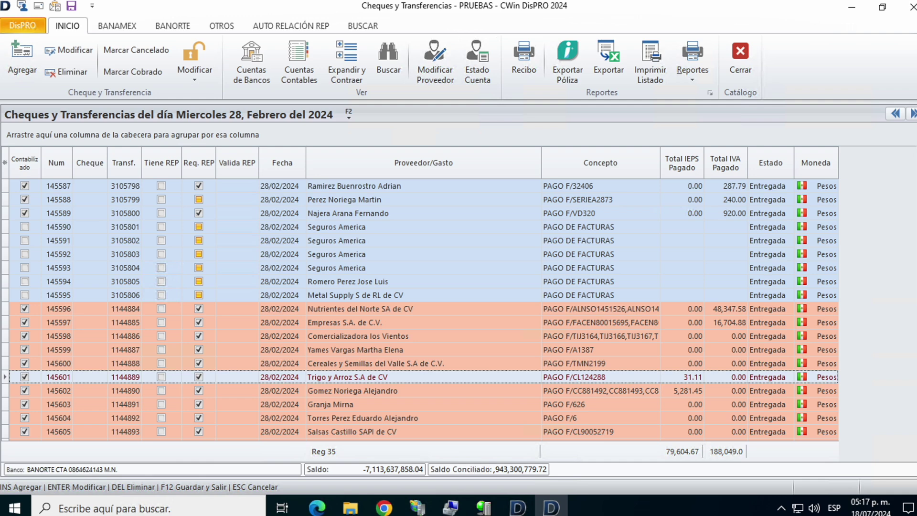
Open the Nutrientes del Norte SA de CV transfer, check its payment document details, and close it without changes.
{"action": "double_click", "coordinate": [370, 308]}
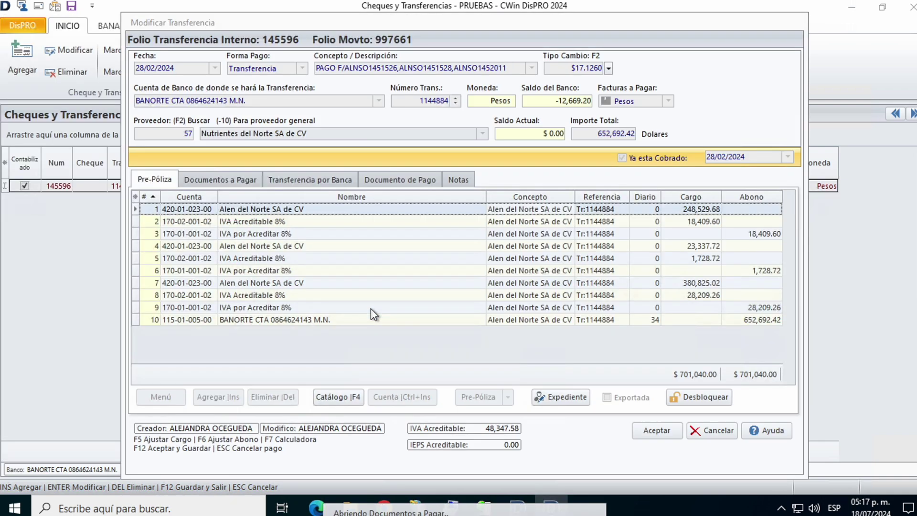
{"action": "left_click", "coordinate": [384, 181]}
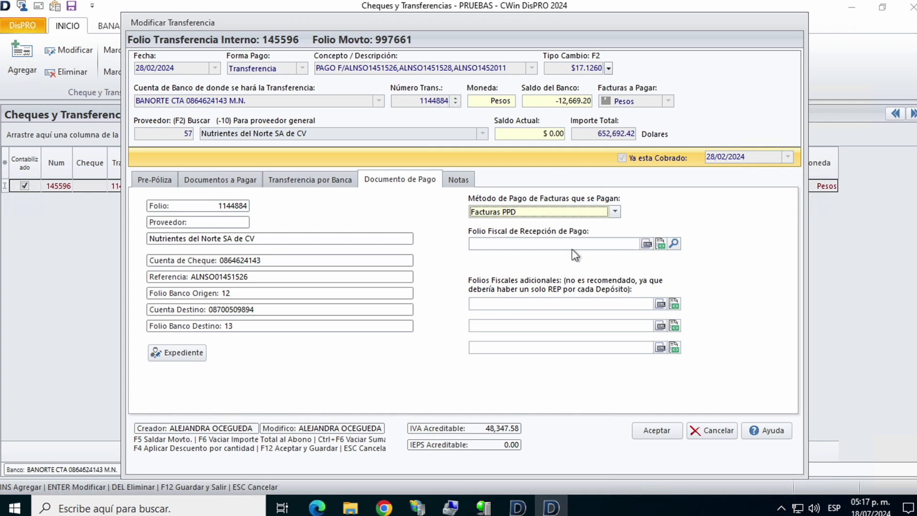
{"action": "left_click", "coordinate": [701, 430]}
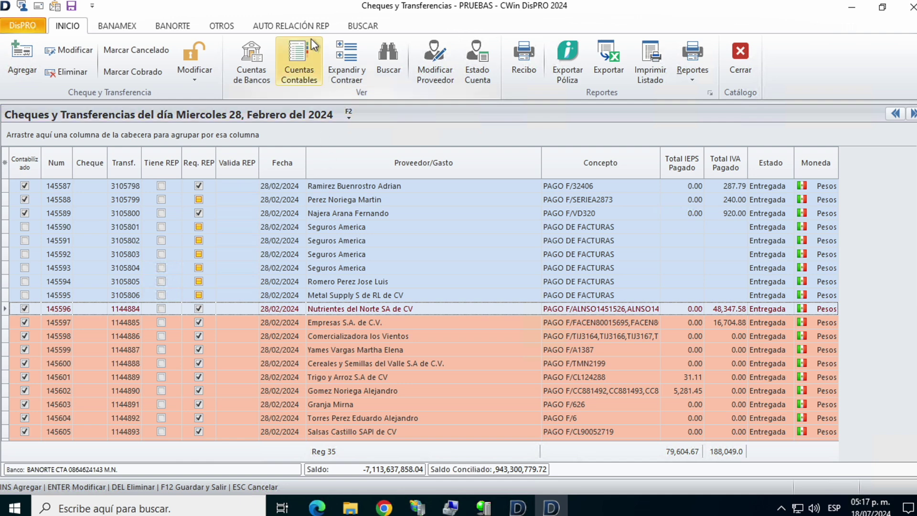
Run the automatic REP relation for all checks and transfers of the day and return to the start of the list.
{"action": "left_click", "coordinate": [292, 26]}
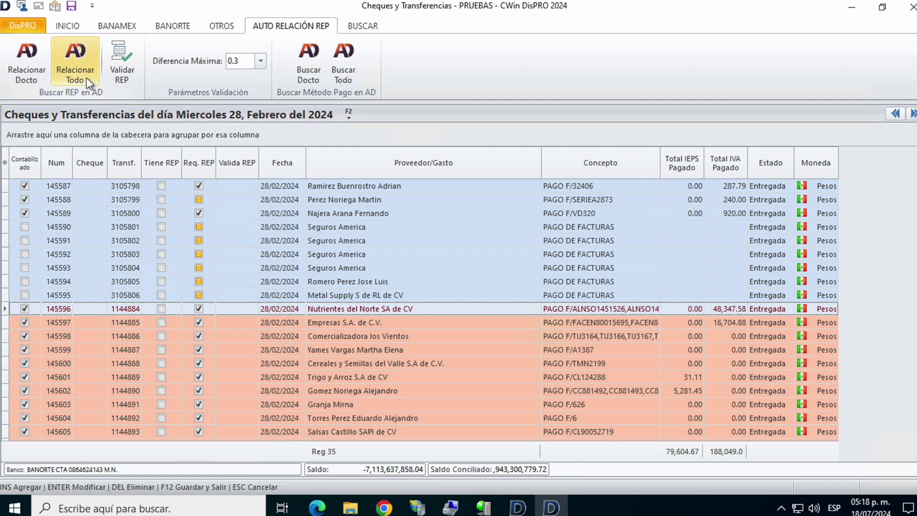
{"action": "left_click", "coordinate": [81, 53]}
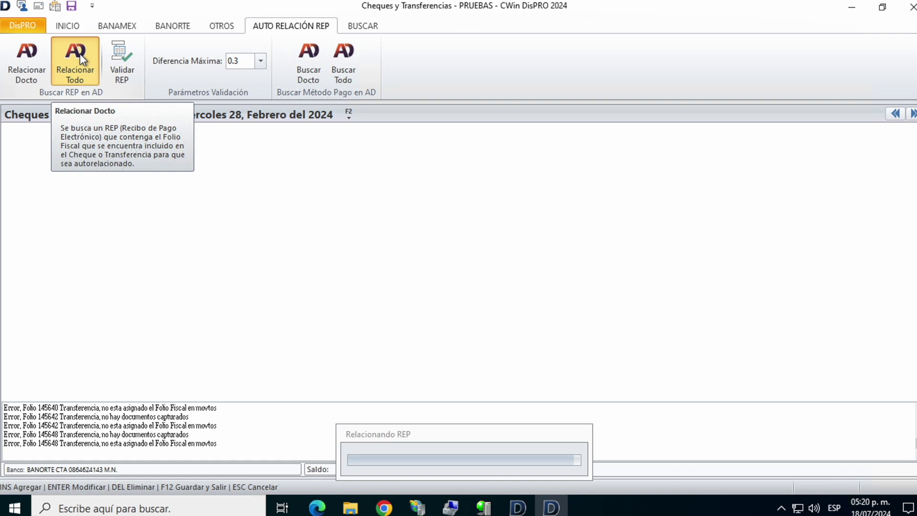
{"action": "scroll", "coordinate": [91, 51], "scroll_direction": "up", "scroll_amount": 1}
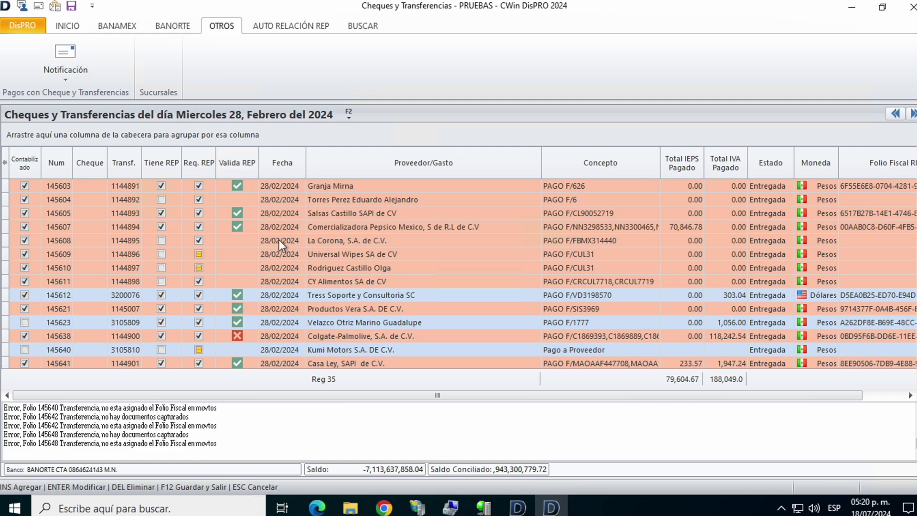
{"action": "scroll", "coordinate": [280, 247], "scroll_direction": "up", "scroll_amount": 5}
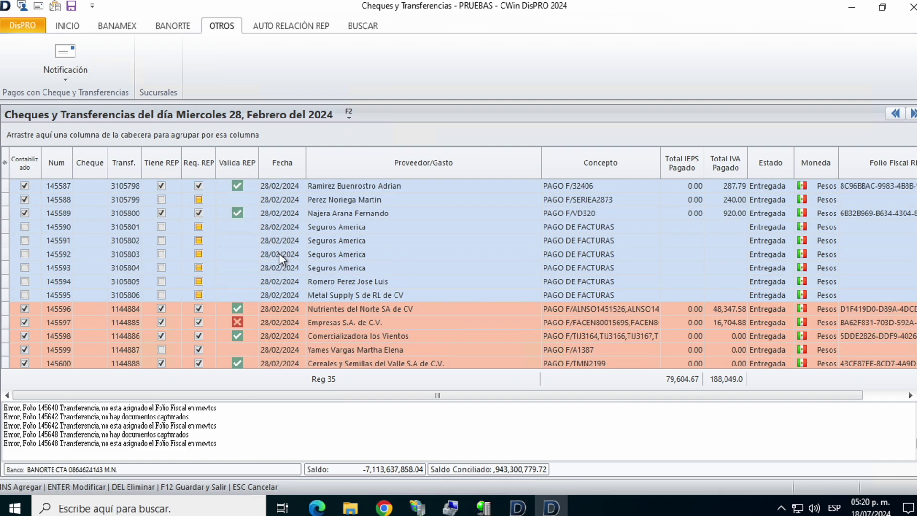
Move the Folio Fiscal REP 1 column directly before Concepto and widen it to show the full fiscal folios.
{"action": "left_click", "coordinate": [236, 187]}
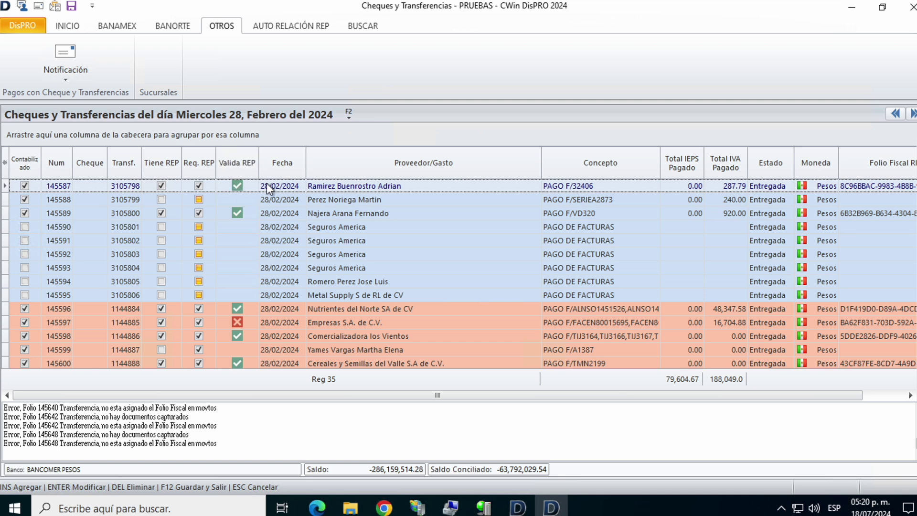
{"action": "left_click_drag", "start_coordinate": [866, 168], "coordinate": [562, 171]}
{"action": "left_click_drag", "start_coordinate": [665, 157], "coordinate": [716, 157]}
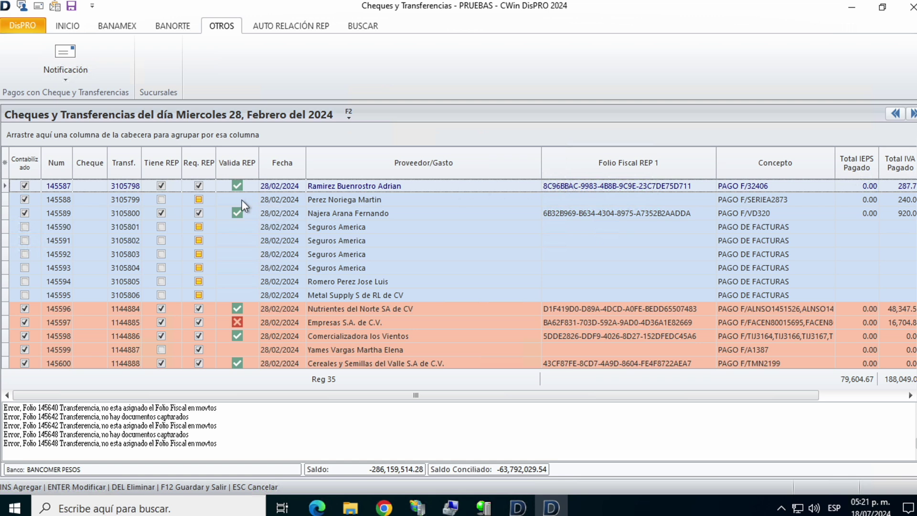
Open the transfer for PAGO F/SERIEA2873, check the payment method in its documents to pay, and close it without changes.
{"action": "left_click", "coordinate": [219, 201]}
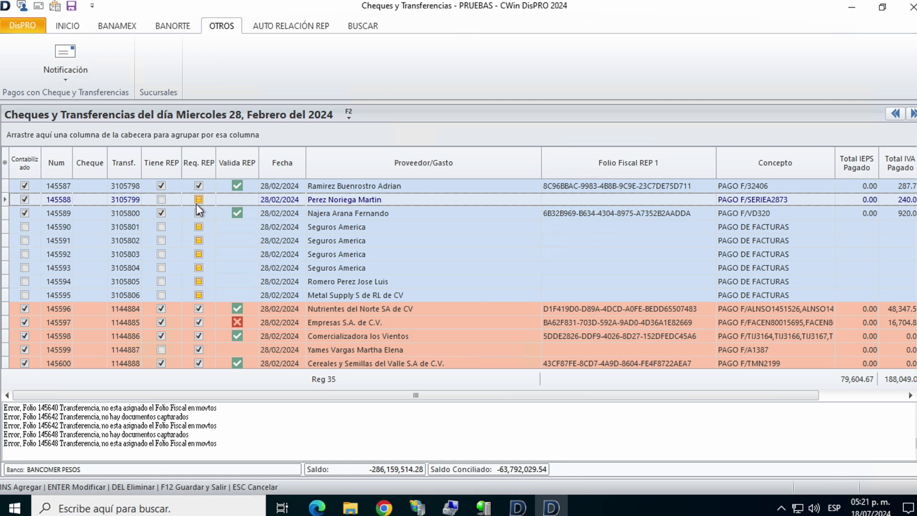
{"action": "double_click", "coordinate": [235, 201]}
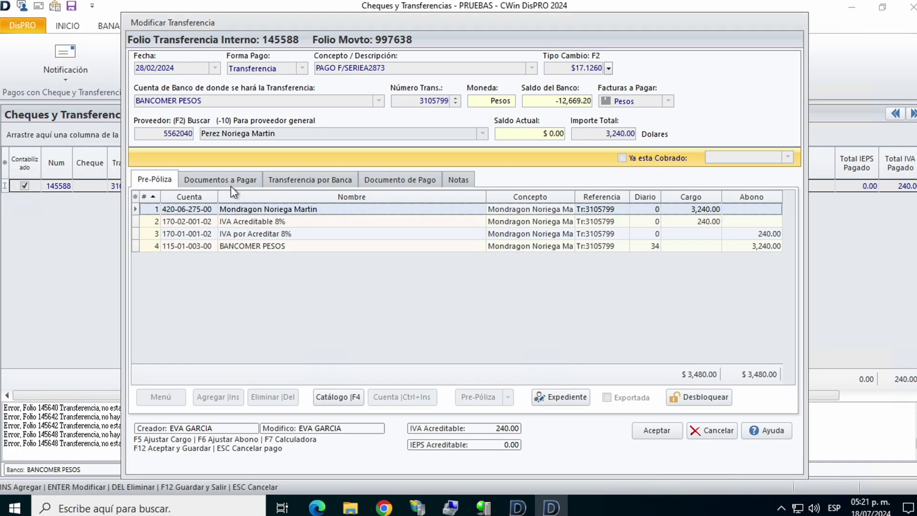
{"action": "left_click", "coordinate": [233, 180]}
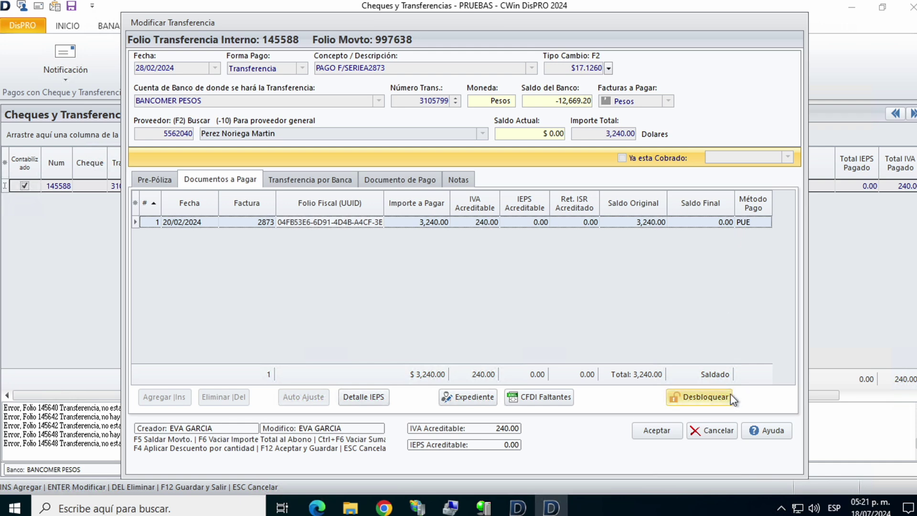
{"action": "left_click", "coordinate": [710, 432]}
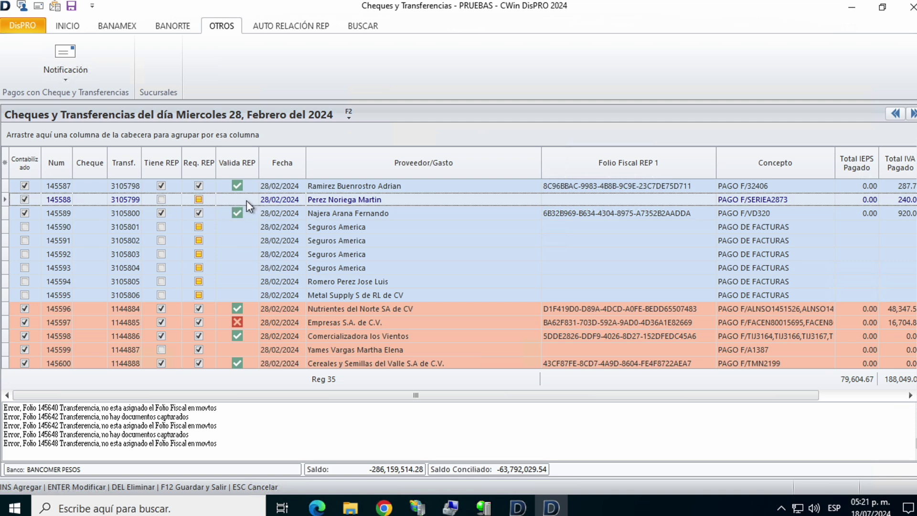
Check the REP status marks from the first Seguros America transfer through the Empresas S.A. de C.V. transfer.
{"action": "left_click_drag", "start_coordinate": [197, 230], "coordinate": [201, 293]}
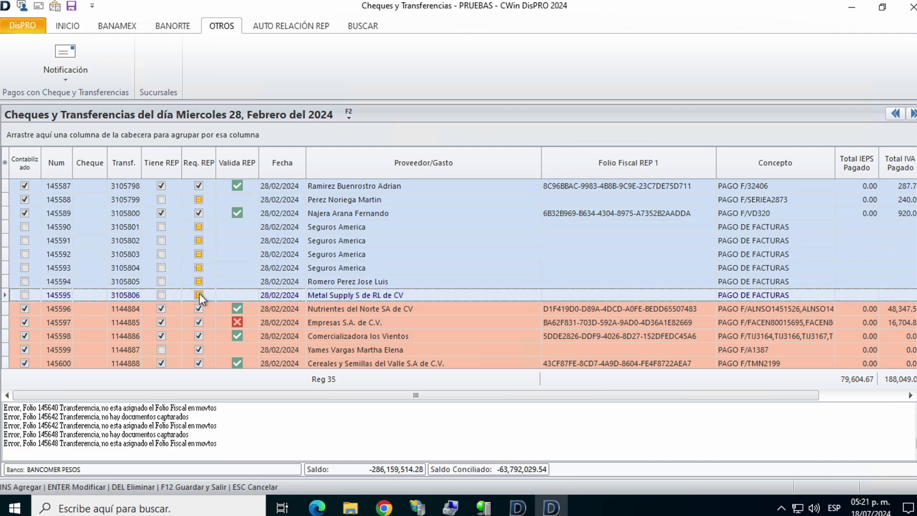
{"action": "left_click", "coordinate": [198, 311]}
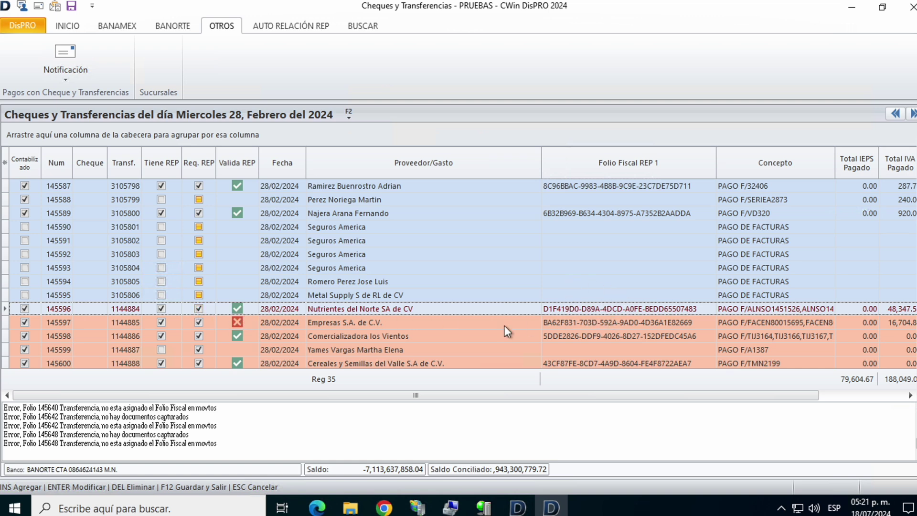
{"action": "left_click", "coordinate": [283, 322]}
Validate the REP of the Empresas S.A. de C.V. transfer, compare its REP and DisPRO amounts, and close it without changes.
{"action": "scroll", "coordinate": [268, 320], "scroll_direction": "down", "scroll_amount": 2}
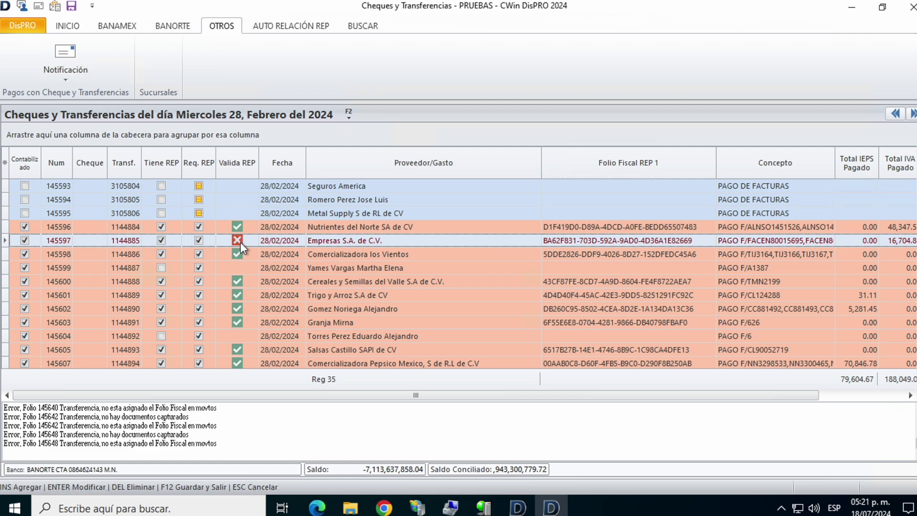
{"action": "double_click", "coordinate": [299, 241]}
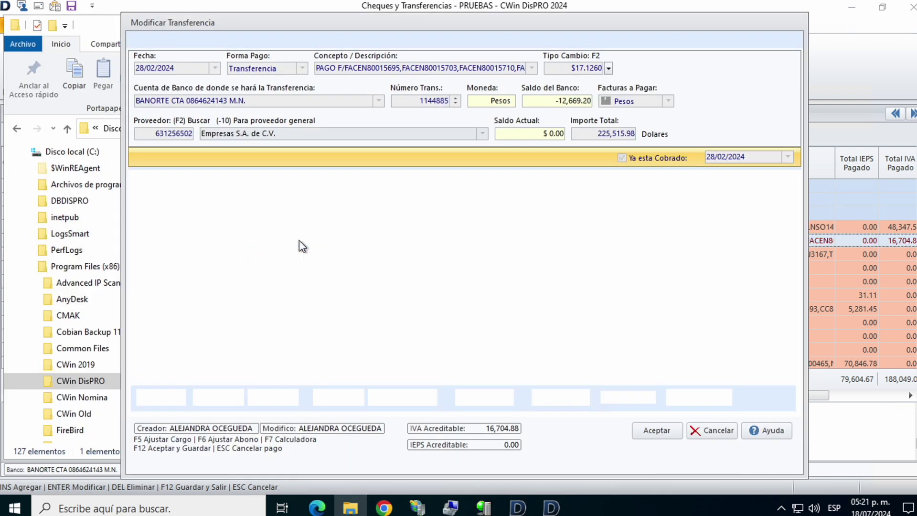
{"action": "left_click", "coordinate": [430, 180]}
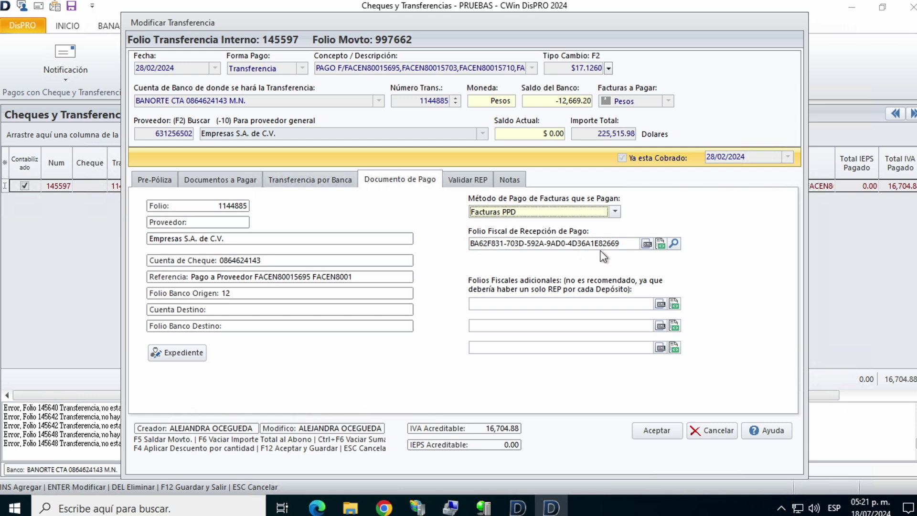
{"action": "left_click", "coordinate": [481, 178]}
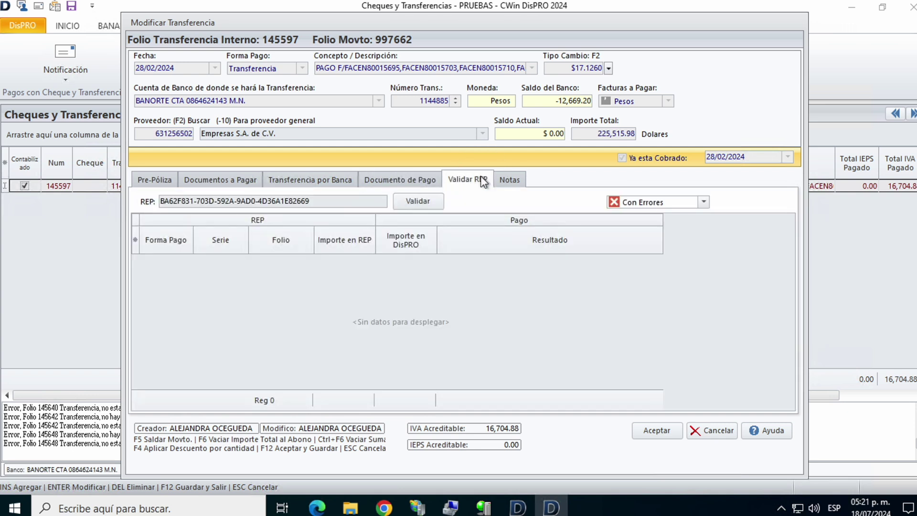
{"action": "left_click", "coordinate": [429, 198]}
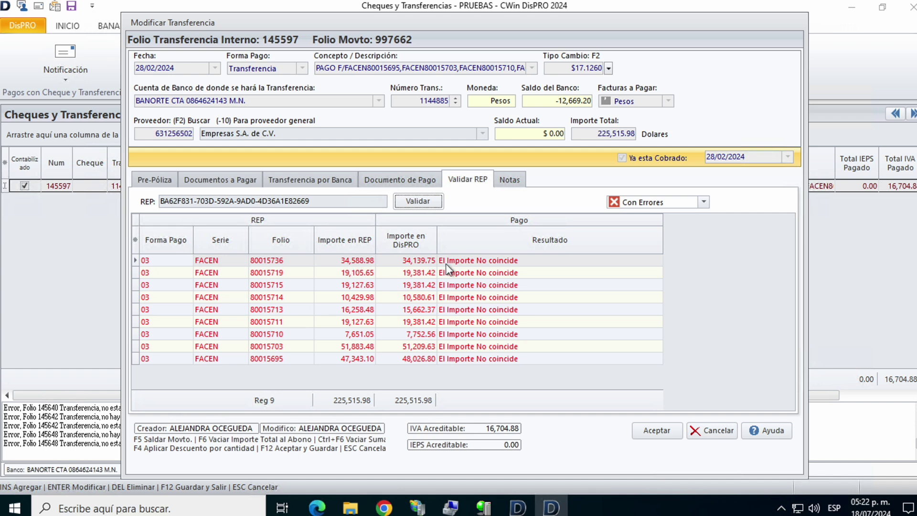
{"action": "left_click", "coordinate": [418, 264]}
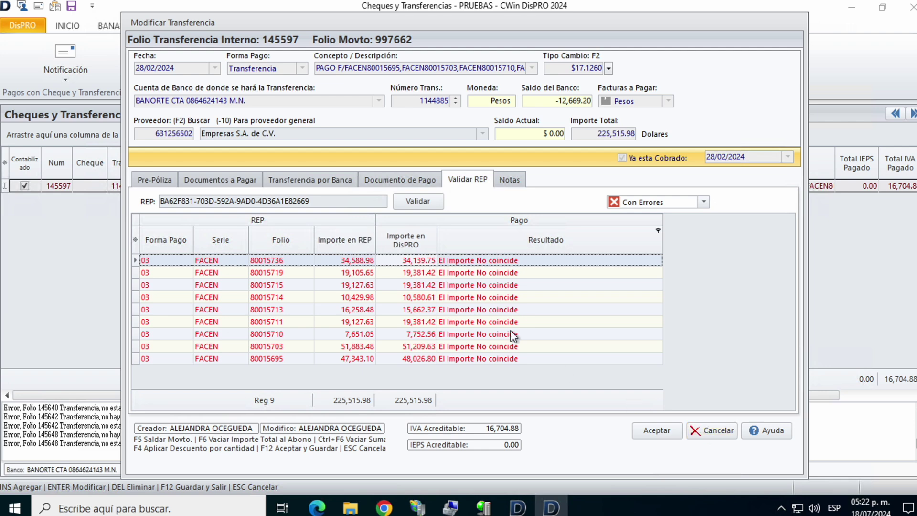
{"action": "left_click", "coordinate": [727, 439]}
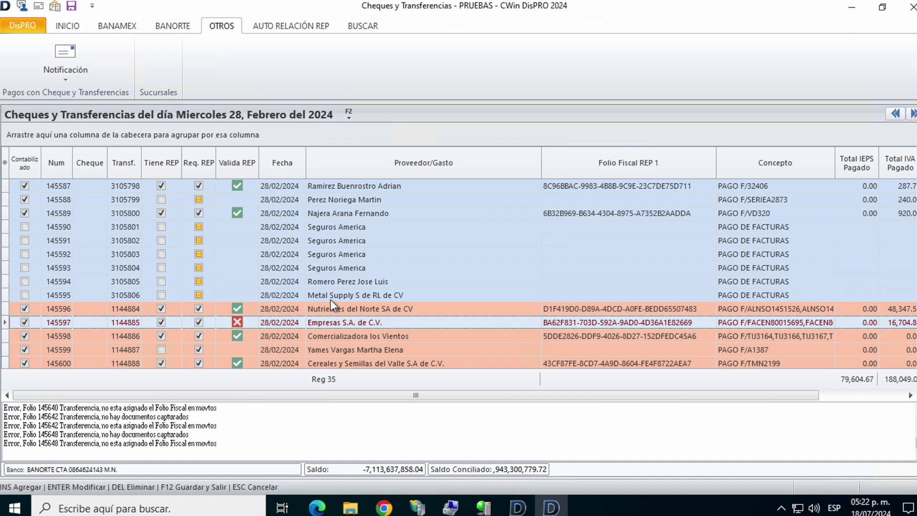
Look through the transfers for ones that require a REP but have none, including the PAGO F/A1387 transfer.
{"action": "scroll", "coordinate": [331, 301], "scroll_direction": "down", "scroll_amount": 3}
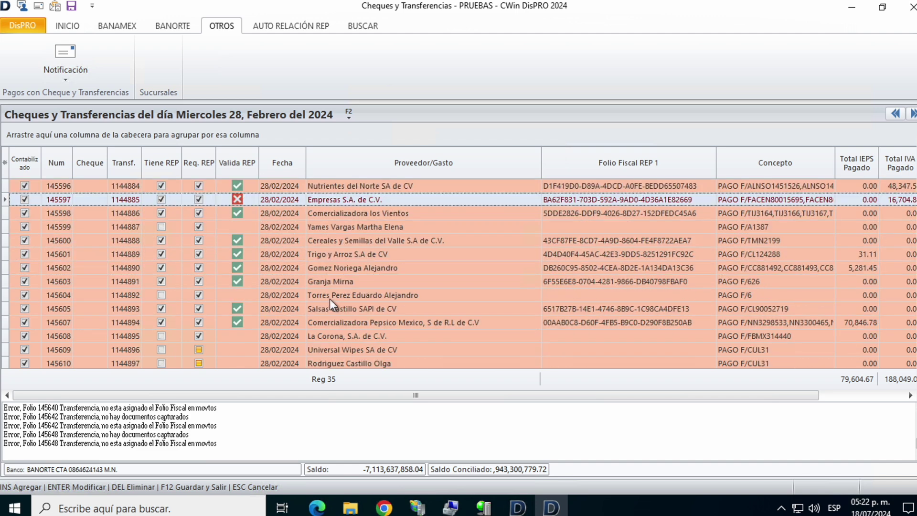
{"action": "scroll", "coordinate": [330, 299], "scroll_direction": "down", "scroll_amount": 1}
{"action": "scroll", "coordinate": [282, 242], "scroll_direction": "up", "scroll_amount": 3}
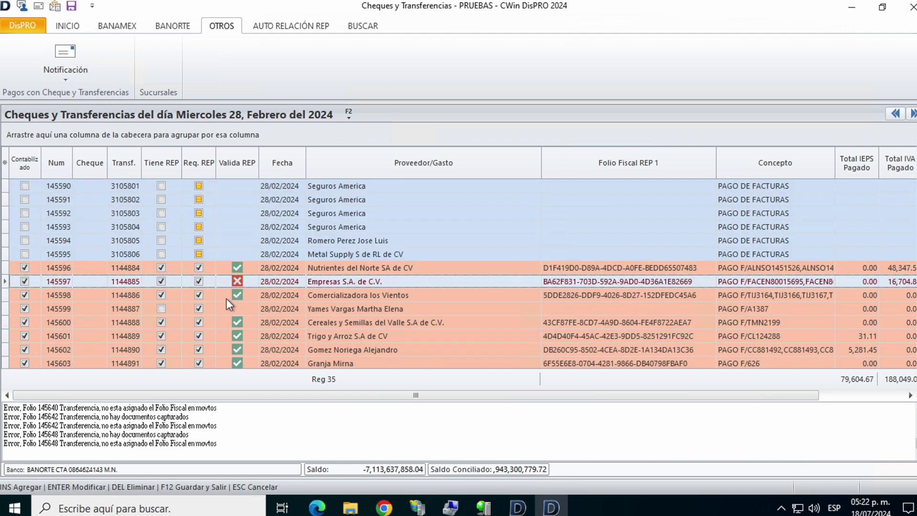
{"action": "left_click", "coordinate": [199, 309]}
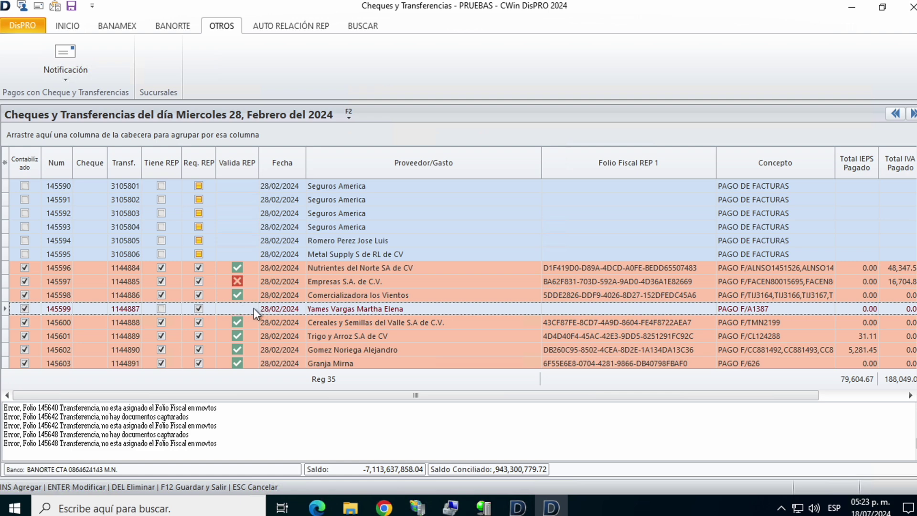
{"action": "scroll", "coordinate": [254, 308], "scroll_direction": "down", "scroll_amount": 2}
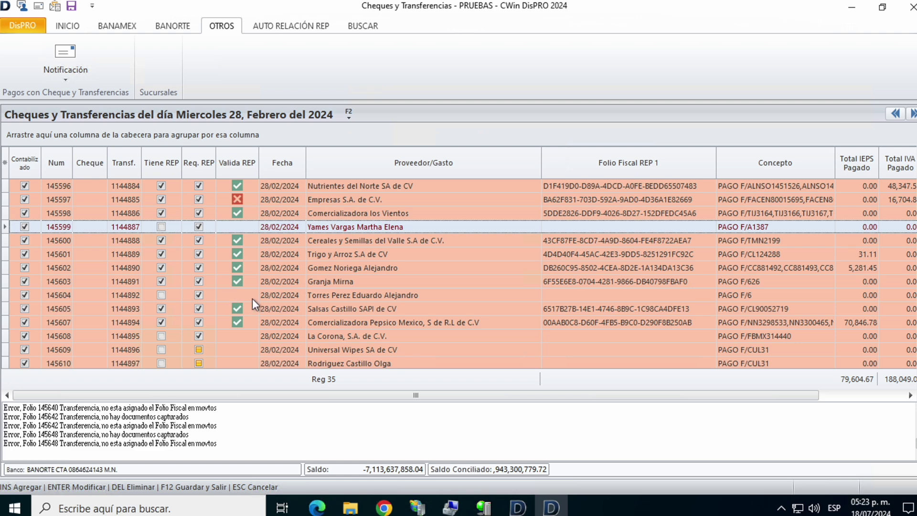
{"action": "scroll", "coordinate": [242, 295], "scroll_direction": "down", "scroll_amount": 3}
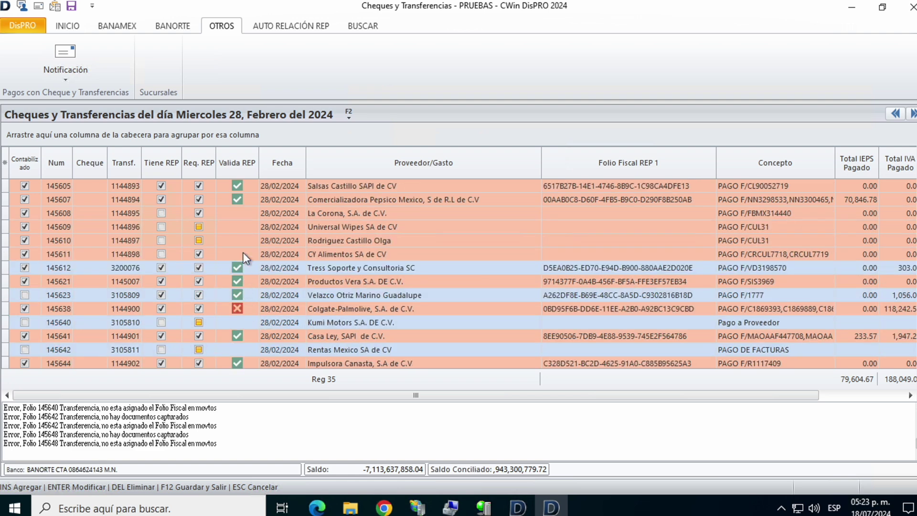
Validate the REP of the Colgate-Palmolive, S.A. de C.V. transfer, compare its invoice amounts, and close it without changes.
{"action": "scroll", "coordinate": [249, 282], "scroll_direction": "down", "scroll_amount": 1}
{"action": "left_click", "coordinate": [305, 267]}
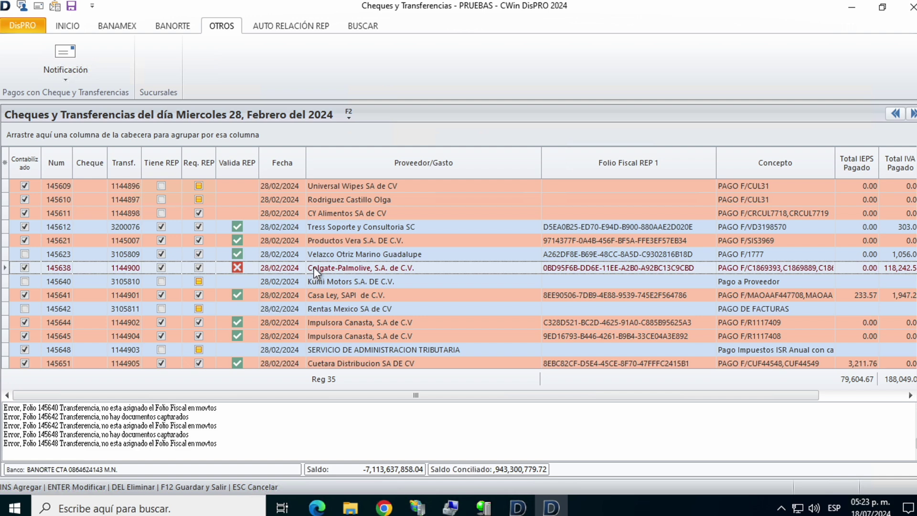
{"action": "double_click", "coordinate": [313, 267]}
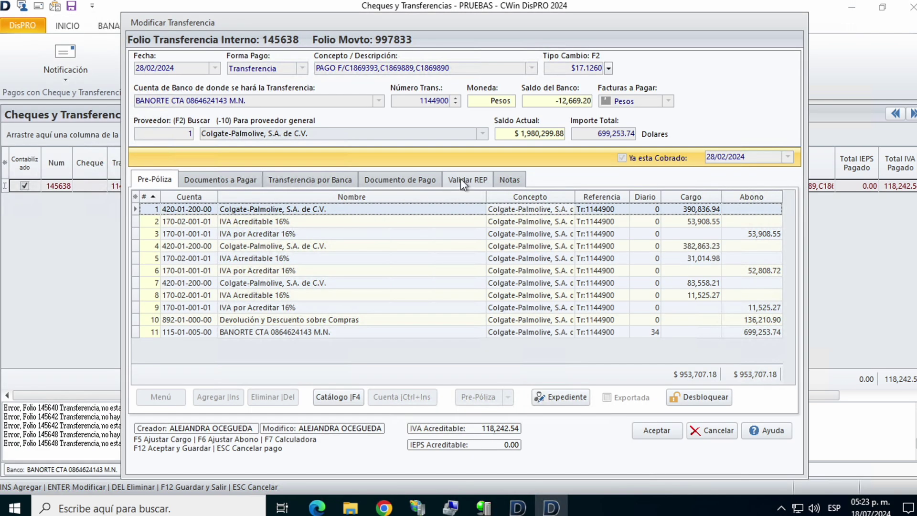
{"action": "left_click", "coordinate": [456, 181]}
{"action": "left_click", "coordinate": [426, 199]}
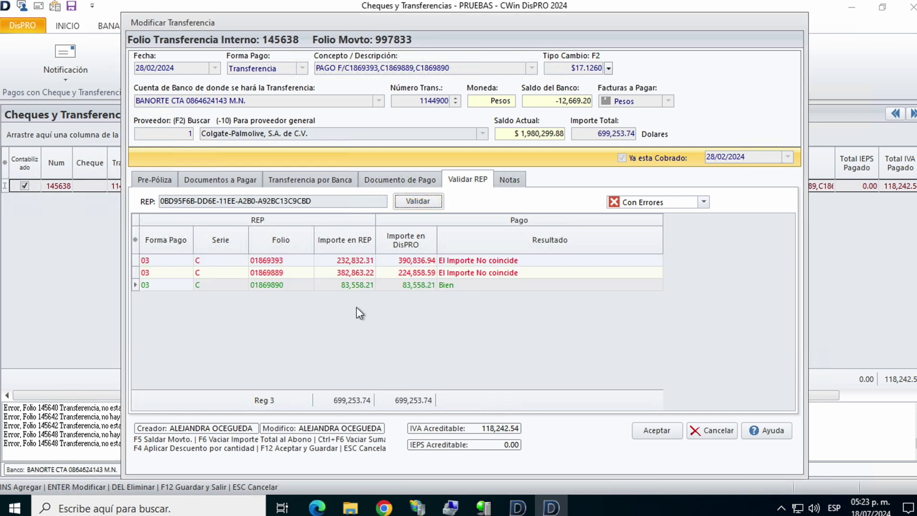
{"action": "left_click", "coordinate": [274, 287]}
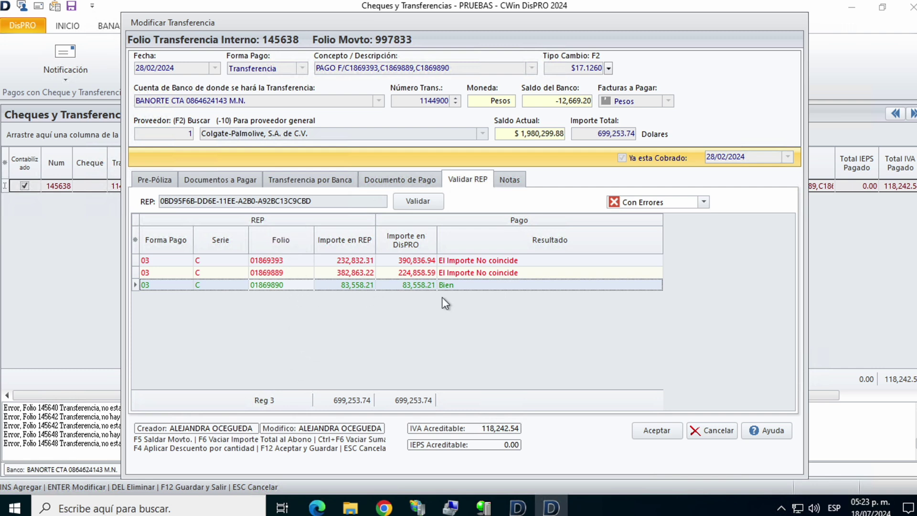
{"action": "left_click", "coordinate": [412, 275]}
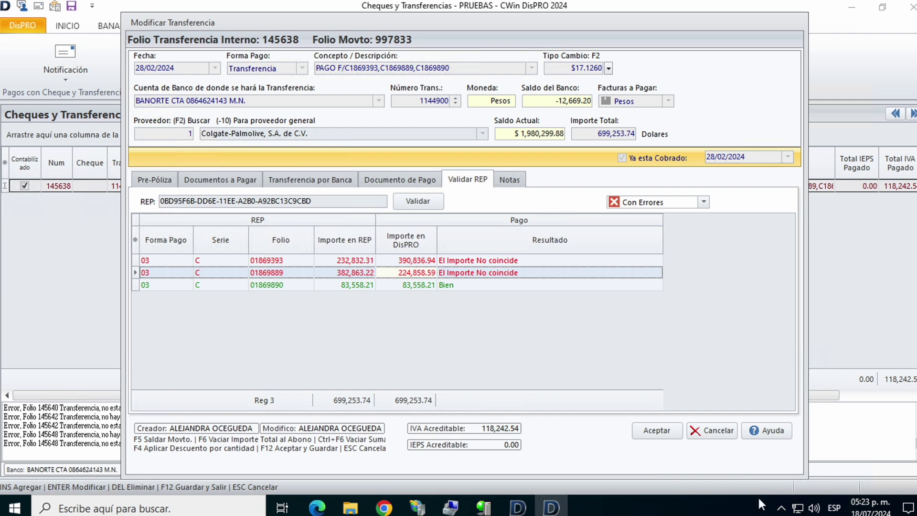
{"action": "left_click", "coordinate": [711, 433]}
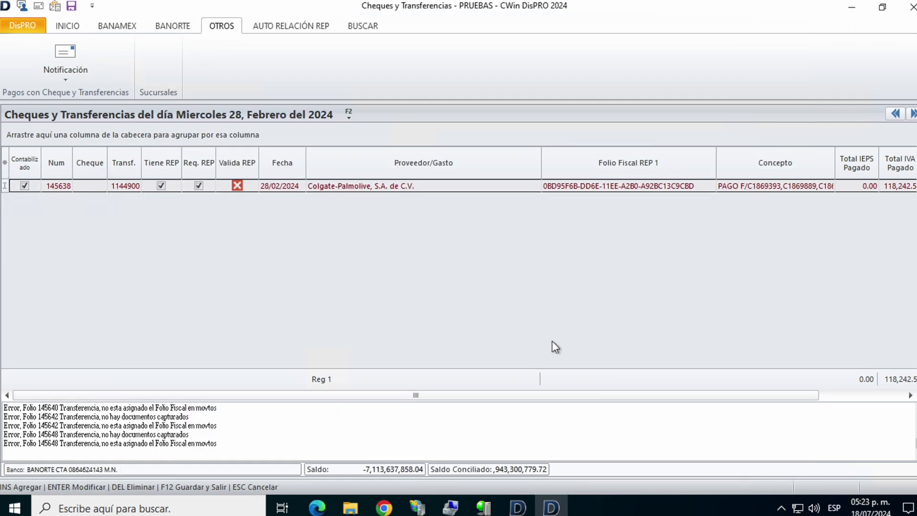
Check the REP status of the last transfers in the list and select the Kumi Motors S.A. DE C.V. transfer.
{"action": "scroll", "coordinate": [411, 280], "scroll_direction": "down", "scroll_amount": 3}
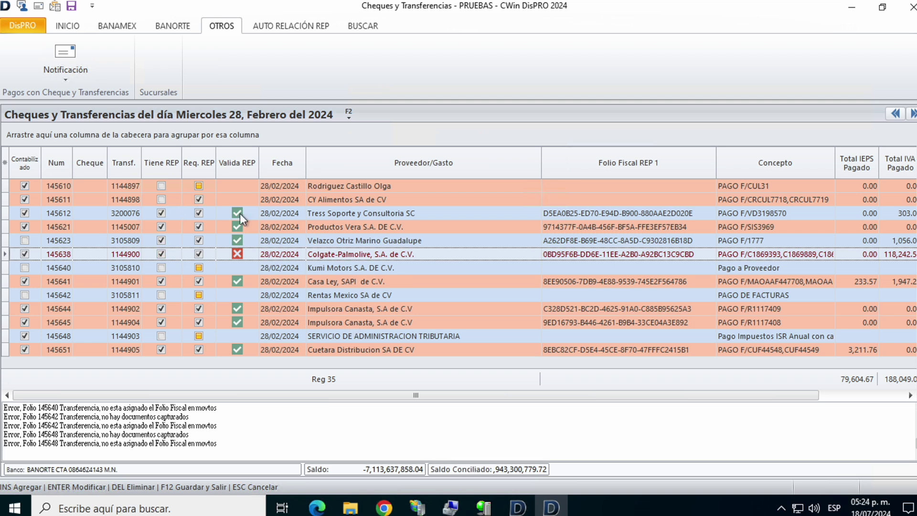
{"action": "left_click", "coordinate": [269, 272]}
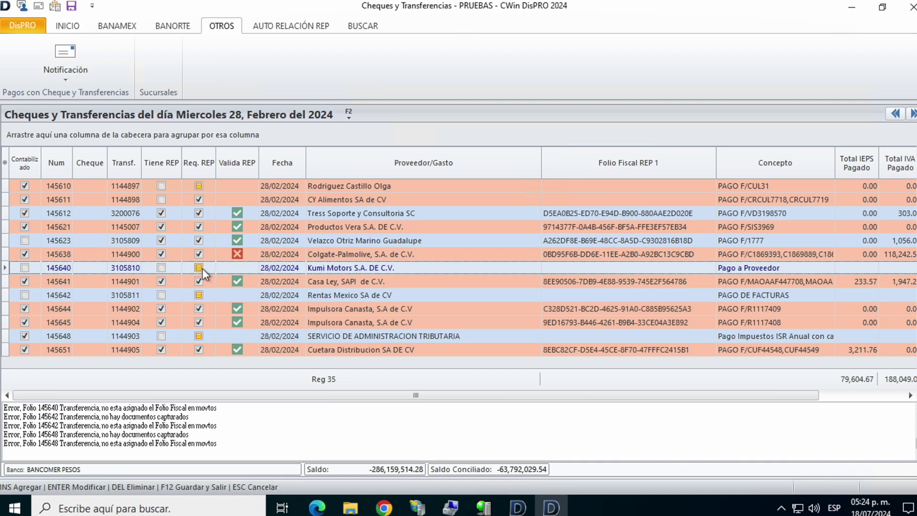
Check the REP requirement of the Rentas Mexico SA de CV and SERVICIO DE ADMINISTRACION TRIBUTARIA transfers, comparing them with the rest of the list.
{"action": "left_click", "coordinate": [207, 295]}
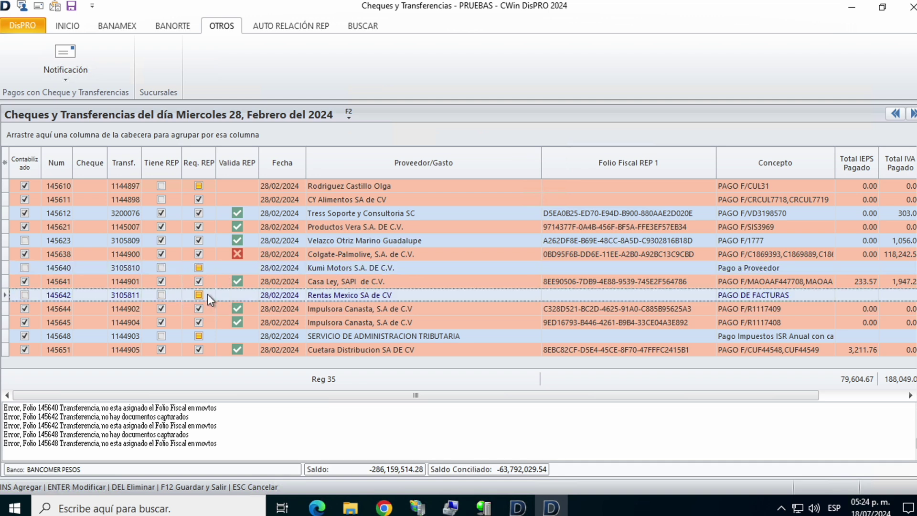
{"action": "left_click", "coordinate": [214, 335]}
{"action": "scroll", "coordinate": [259, 310], "scroll_direction": "up", "scroll_amount": 8}
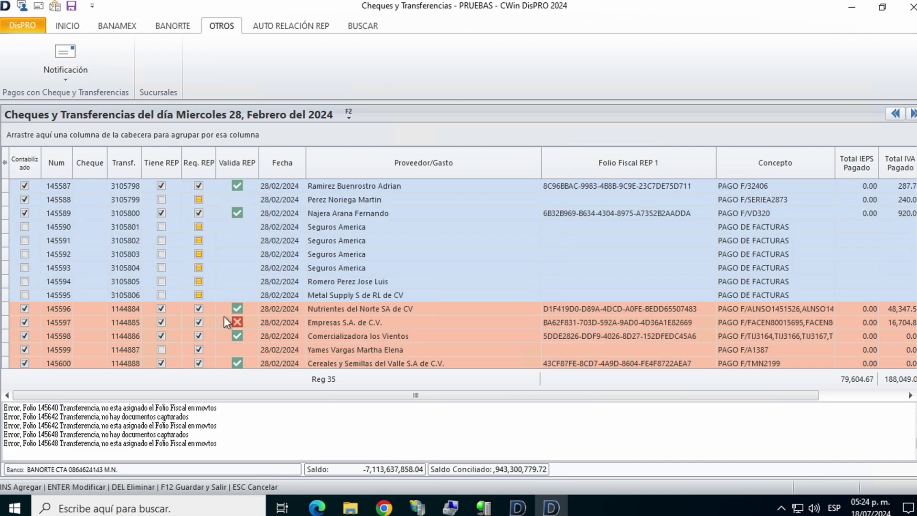
{"action": "scroll", "coordinate": [293, 330], "scroll_direction": "down", "scroll_amount": 4}
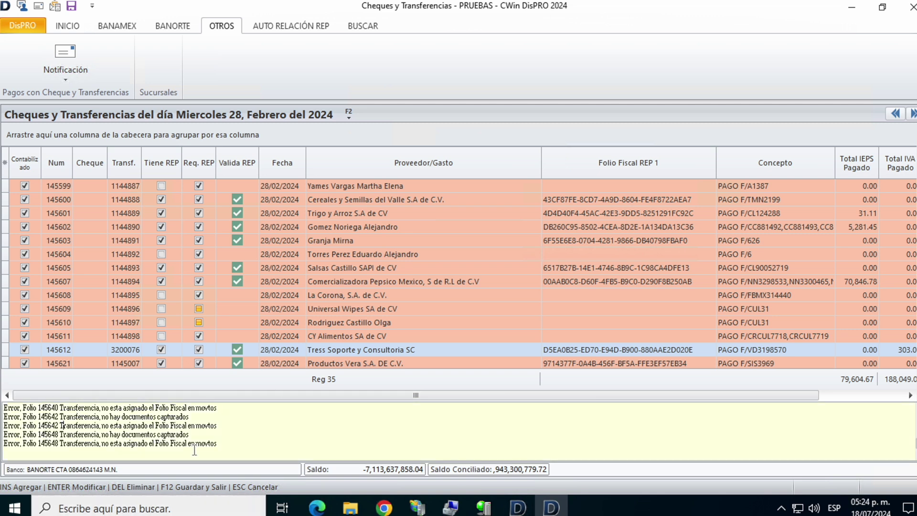
Review the error messages logged for the day's transfers, from the last entries back to the earlier ones.
{"action": "left_click_drag", "start_coordinate": [220, 444], "coordinate": [56, 408]}
{"action": "scroll", "coordinate": [57, 415], "scroll_direction": "up", "scroll_amount": 5}
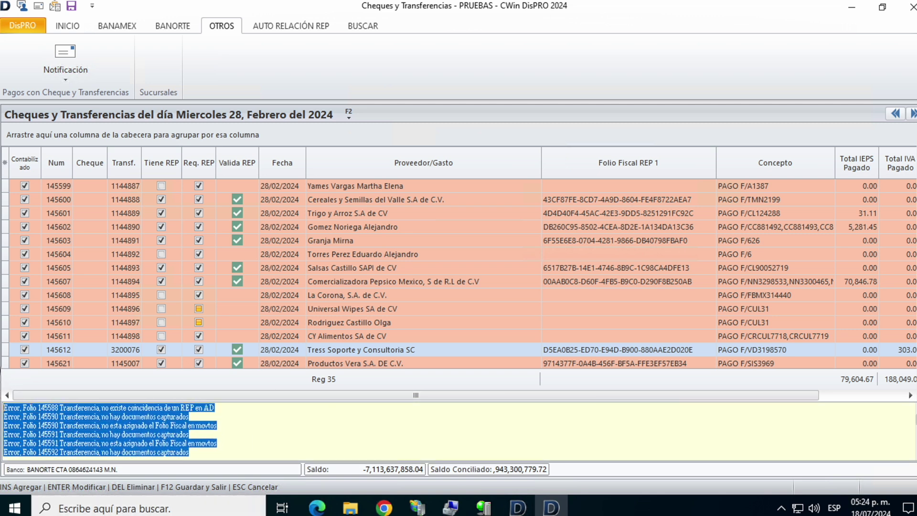
{"action": "left_click", "coordinate": [49, 434]}
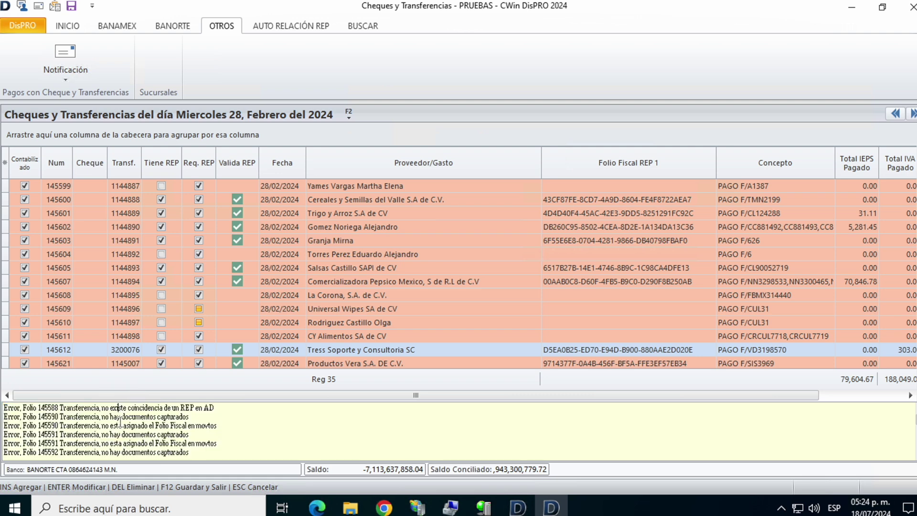
Narrow the Proveedor/Gasto column so the Estado column fits in view, and select the PAGO F/VD320 transfer.
{"action": "left_click", "coordinate": [351, 218]}
{"action": "scroll", "coordinate": [313, 285], "scroll_direction": "down", "scroll_amount": 3}
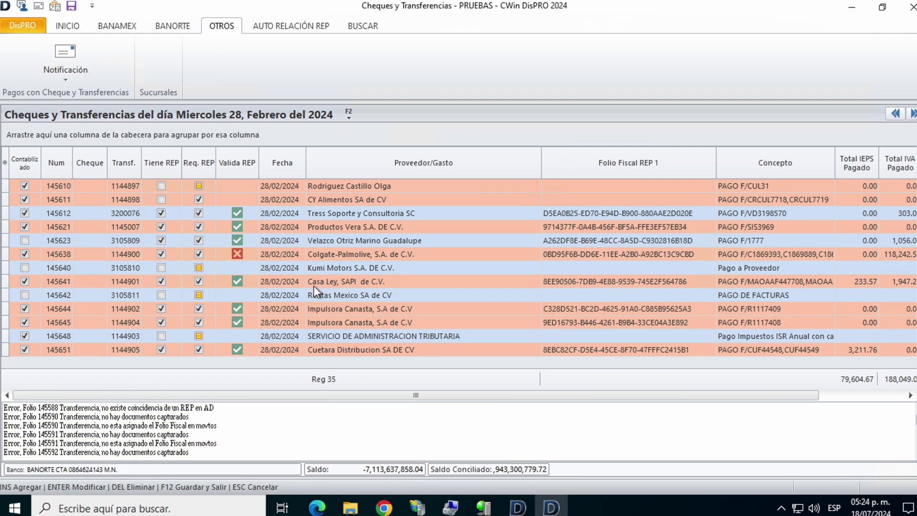
{"action": "scroll", "coordinate": [313, 286], "scroll_direction": "up", "scroll_amount": 5}
{"action": "scroll", "coordinate": [312, 285], "scroll_direction": "up", "scroll_amount": 3}
{"action": "left_click_drag", "start_coordinate": [540, 165], "coordinate": [465, 159]}
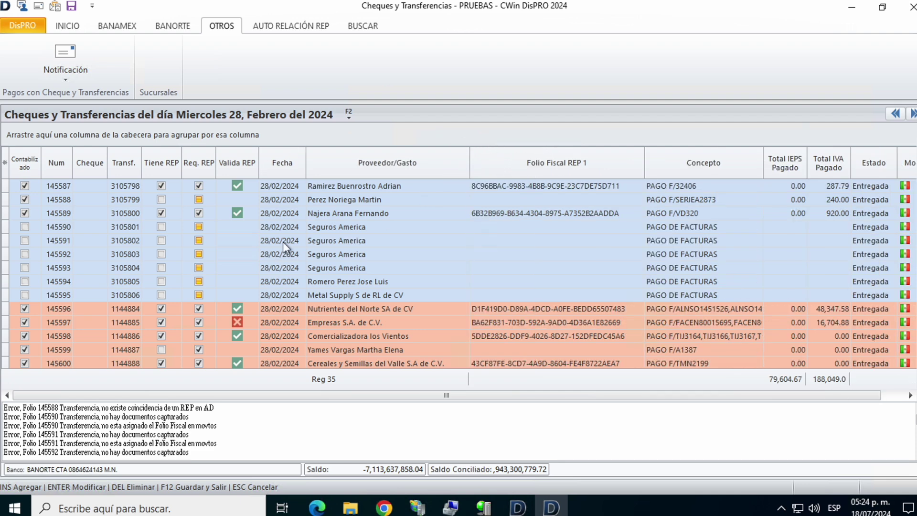
{"action": "left_click", "coordinate": [287, 219]}
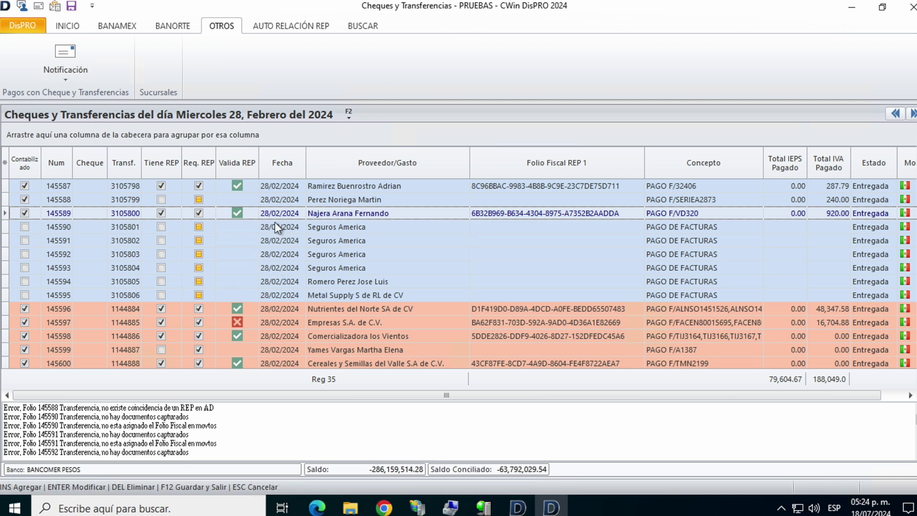